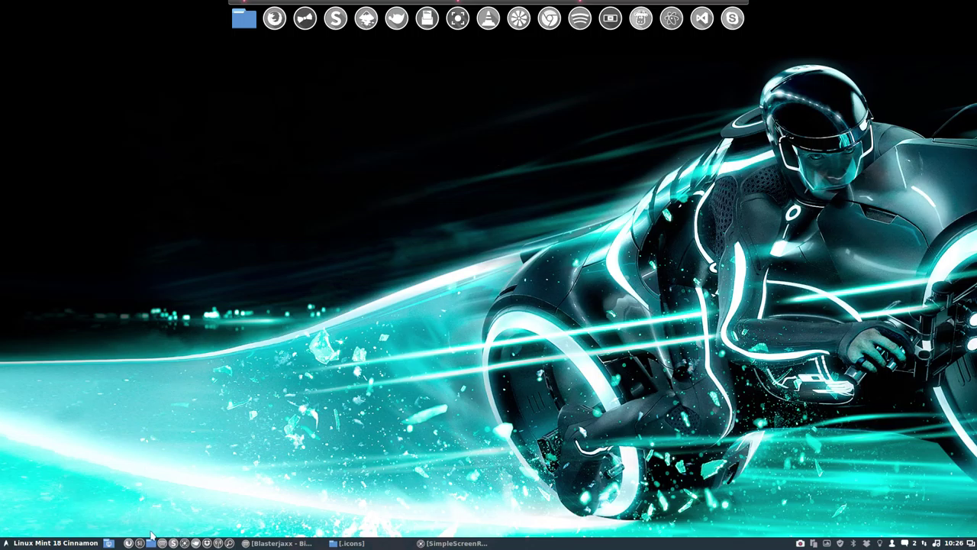
# Duplicate the Sardi Flexible folder in .icons and name the copy Sardi Flexible Tron
pyautogui.click(347, 543)
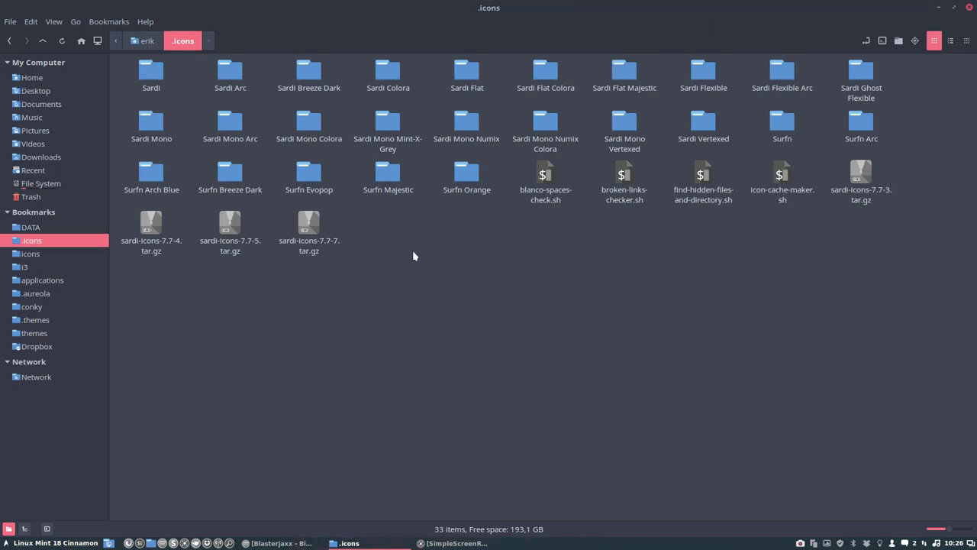
pyautogui.click(696, 77)
pyautogui.hotkey('ctrl', 'c')
pyautogui.hotkey('ctrl', 'v')
pyautogui.press('F2')
pyautogui.press('End')
pyautogui.press('BackSpace')
pyautogui.press('BackSpace')
pyautogui.press('BackSpace')
pyautogui.press('BackSpace')
pyautogui.press('BackSpace')
pyautogui.press('BackSpace')
pyautogui.press('BackSpace')
pyautogui.write('Tron')
pyautogui.press('Return')
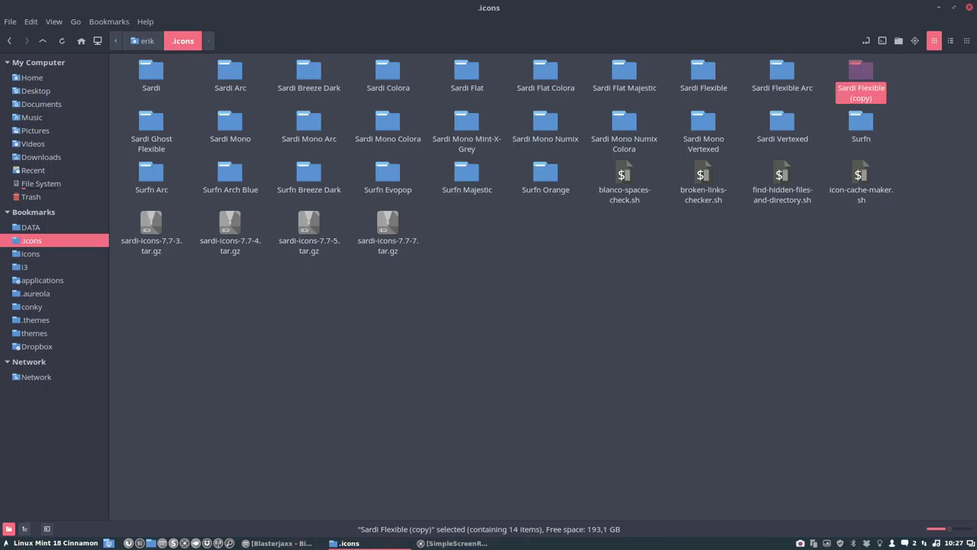
# Open the Sardi Flexible Tron folder and launch the Gpick colour picker
pyautogui.doubleClick(865, 79)
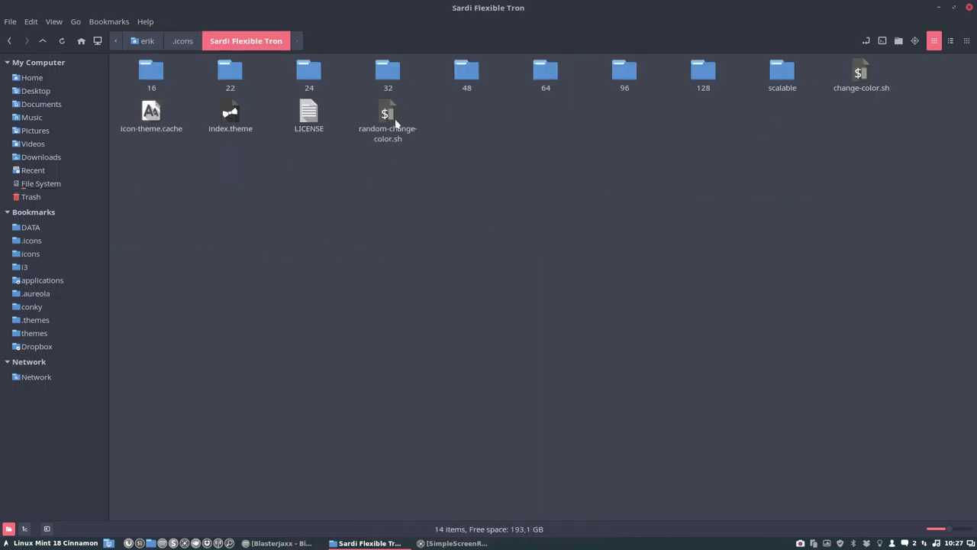
pyautogui.click(861, 73)
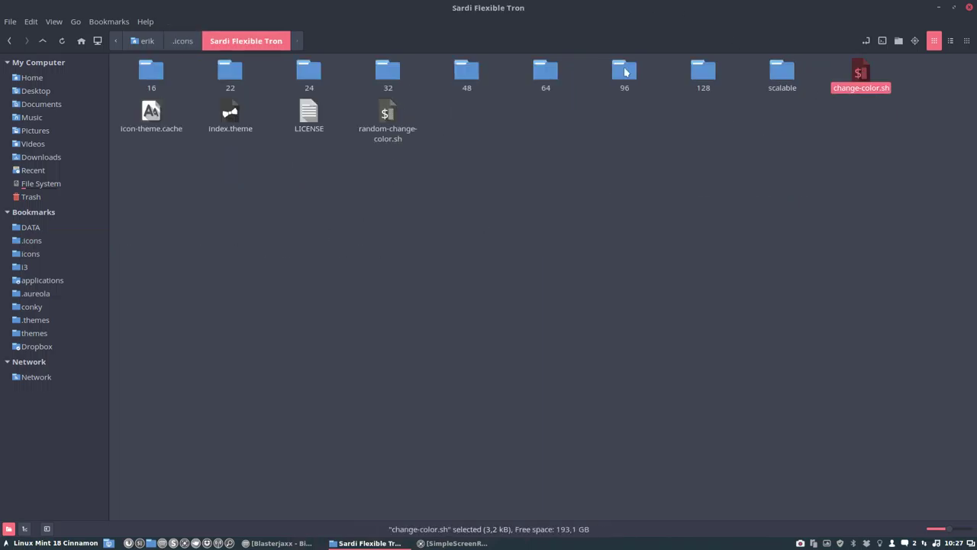
pyautogui.click(60, 543)
pyautogui.press('Escape')
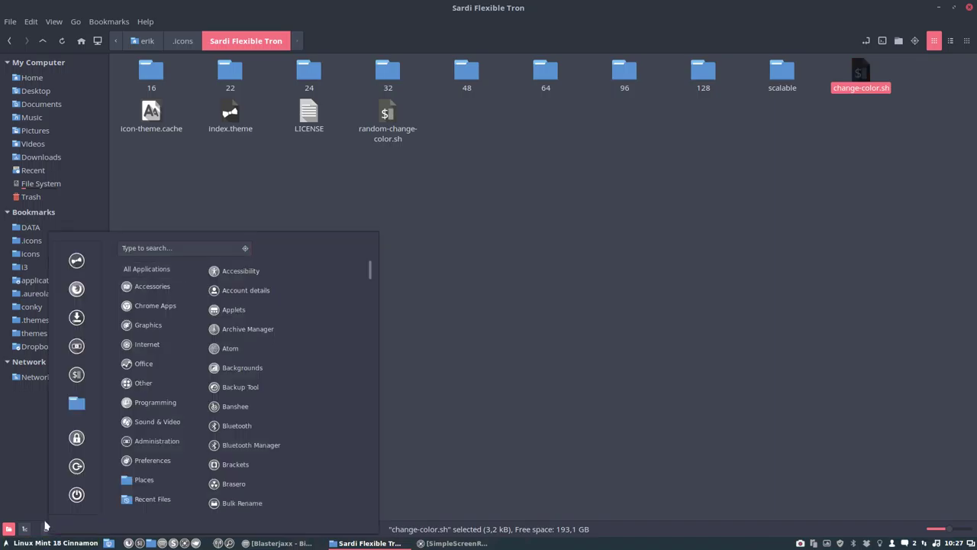
pyautogui.write('r')
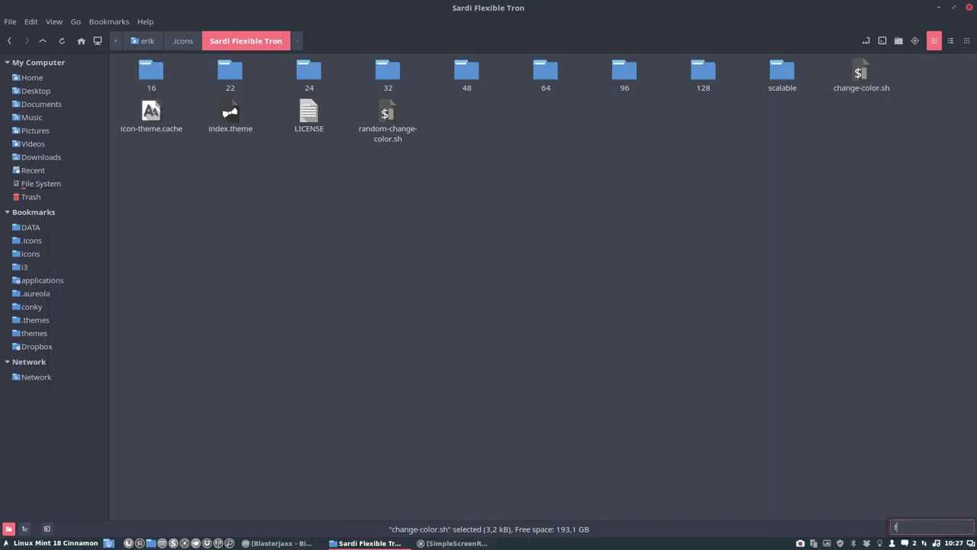
pyautogui.press('super')
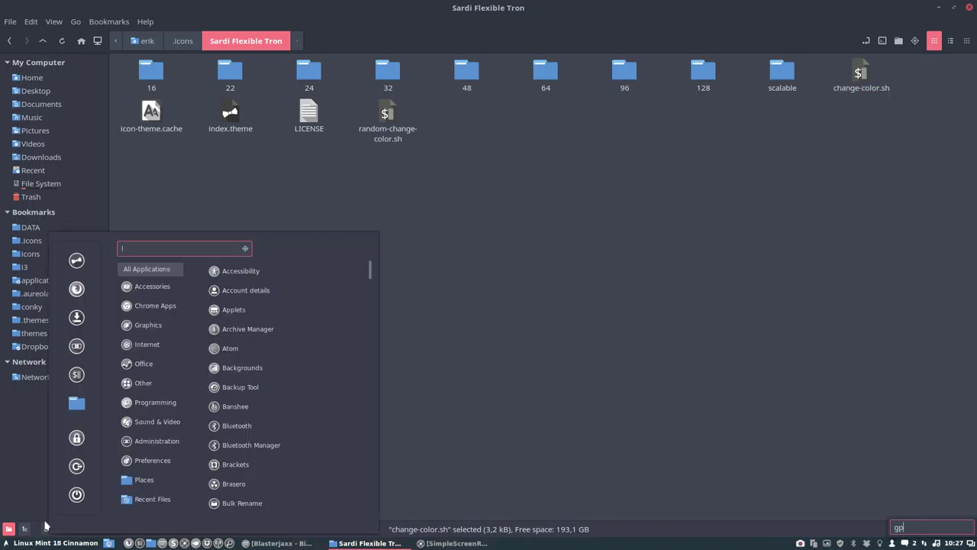
pyautogui.write('gpick')
pyautogui.press('Return')
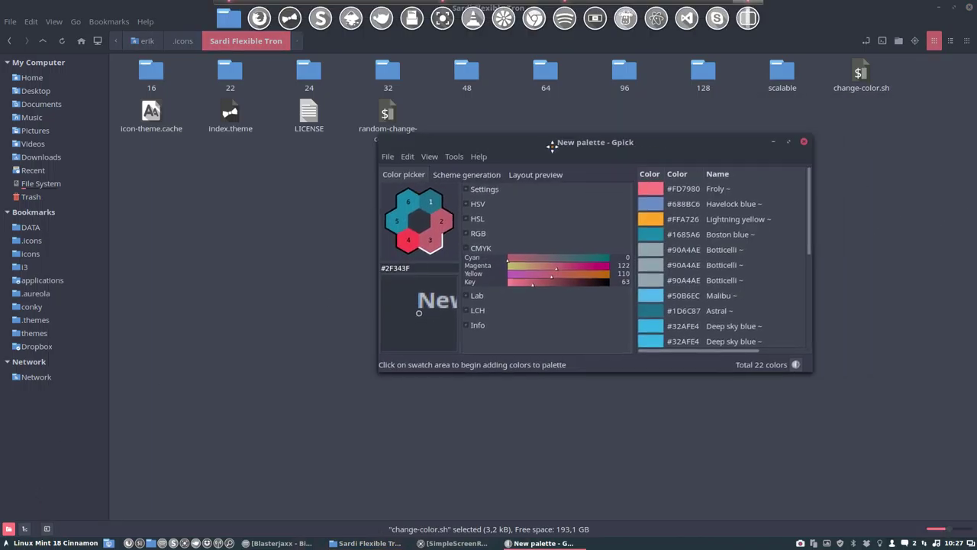
# Uncover the wallpaper and sample its light blue #62D1E2 and turquoise #15E7EE into the Gpick palette
pyautogui.click(938, 7)
pyautogui.moveTo(669, 144); pyautogui.dragTo(518, 91)
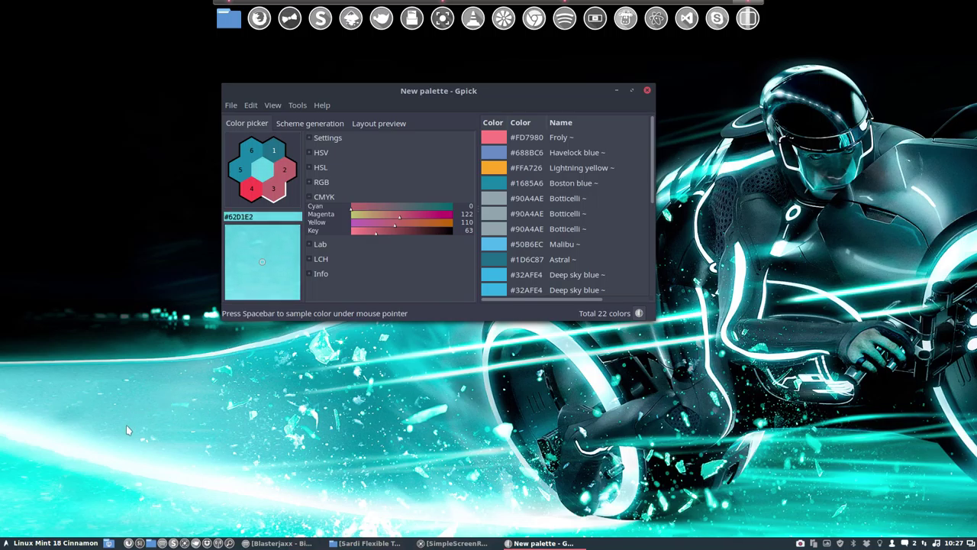
pyautogui.press('space')
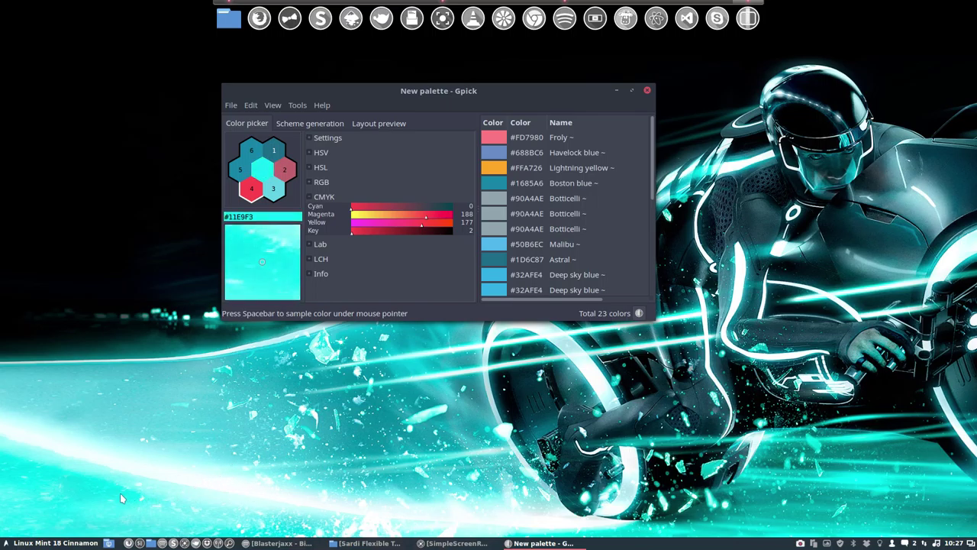
pyautogui.press('space')
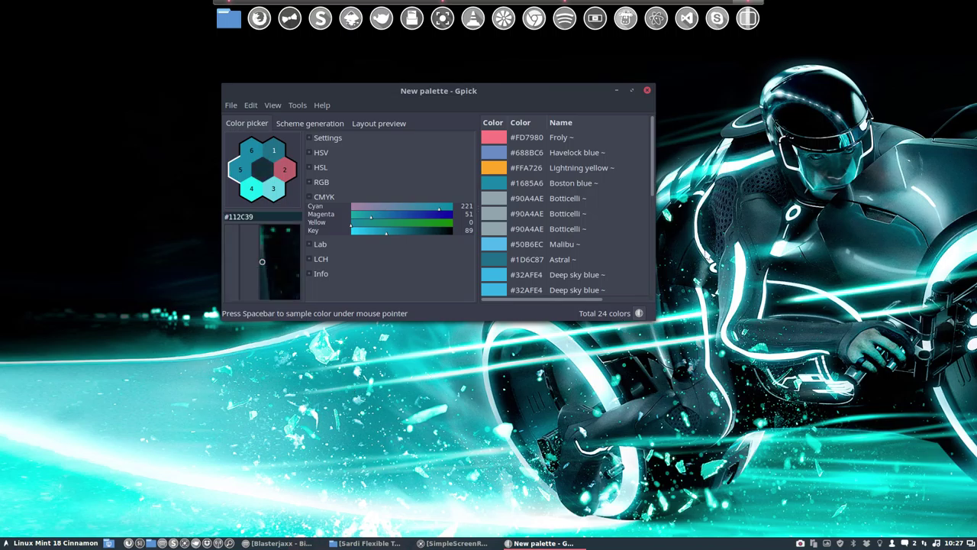
# Copy the hex code of the sampled turquoise #15E7EE from the palette
pyautogui.scroll(-5, 613, 255)
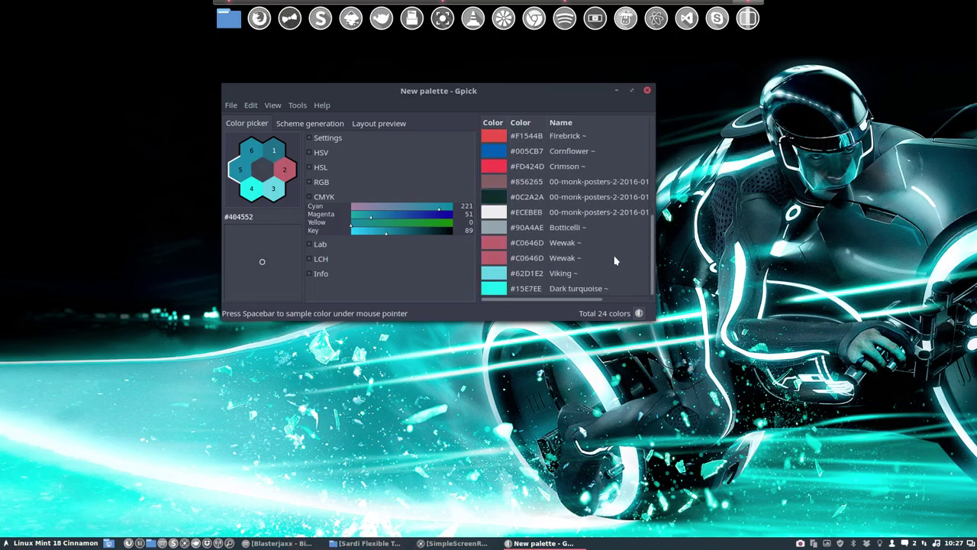
pyautogui.click(502, 290)
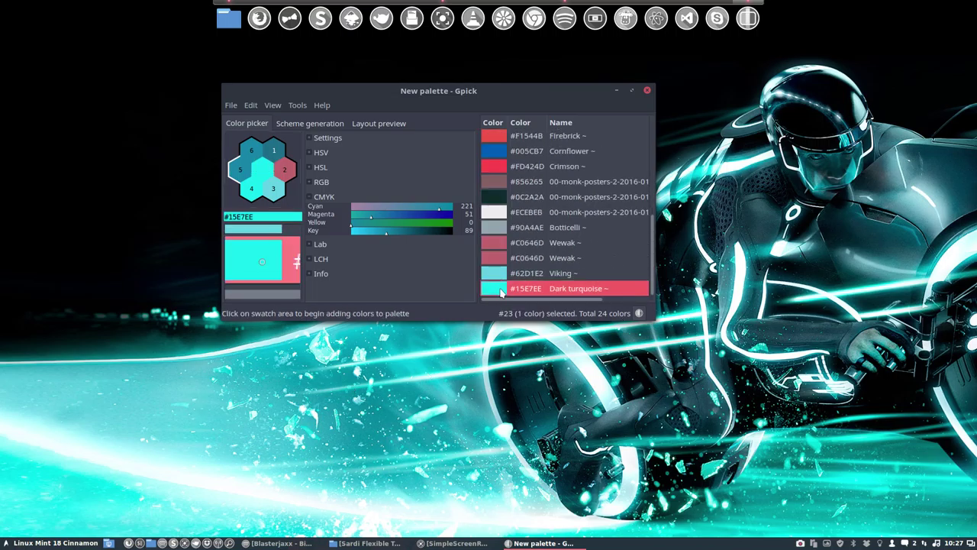
pyautogui.rightClick(502, 290)
pyautogui.moveTo(562, 298)
pyautogui.click(662, 297)
# Switch to the file manager and display the contents of change-color.sh in a maximised Visual Studio Code window
pyautogui.click(365, 543)
pyautogui.doubleClick(859, 74)
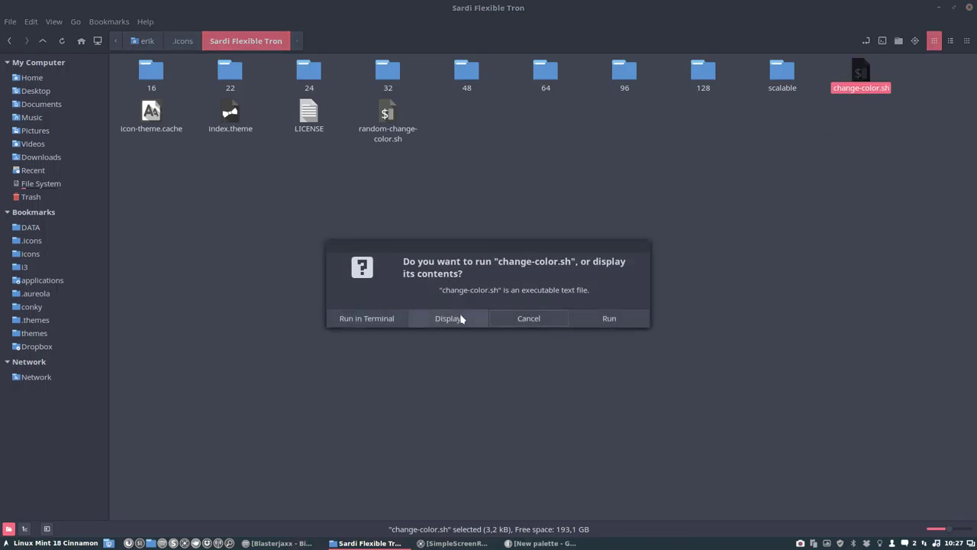
pyautogui.click(459, 320)
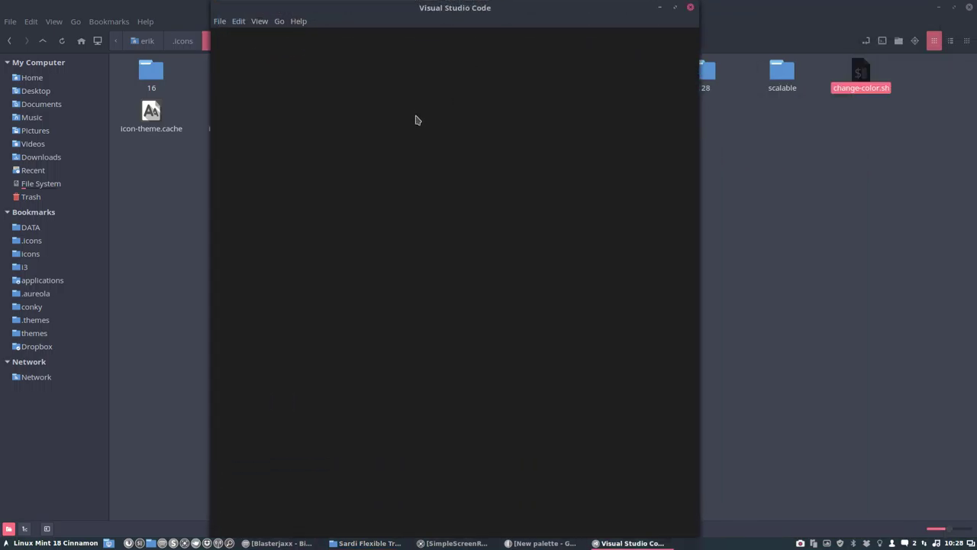
pyautogui.doubleClick(445, 7)
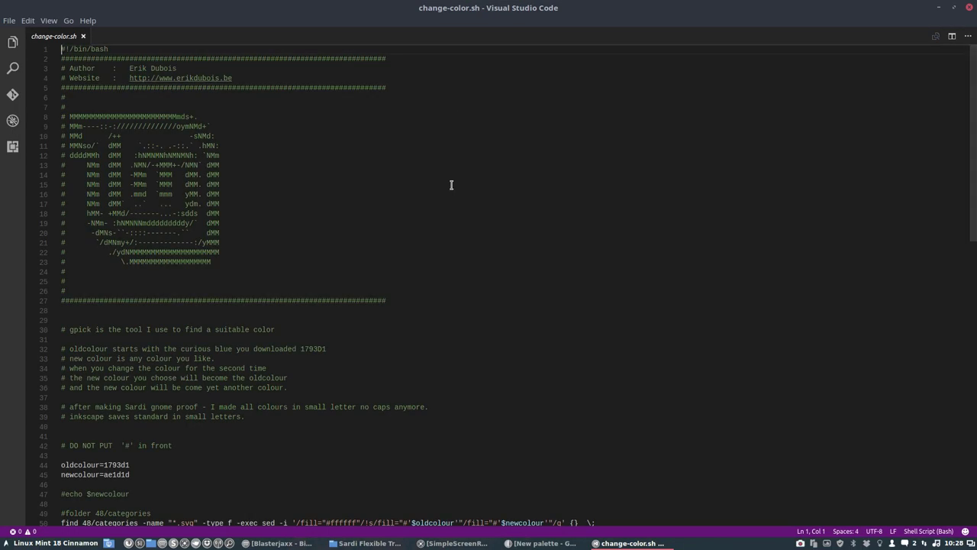
# Set newcolour to 15E7EE without the # in change-color.sh and save the script
pyautogui.scroll(-10, 202, 309)
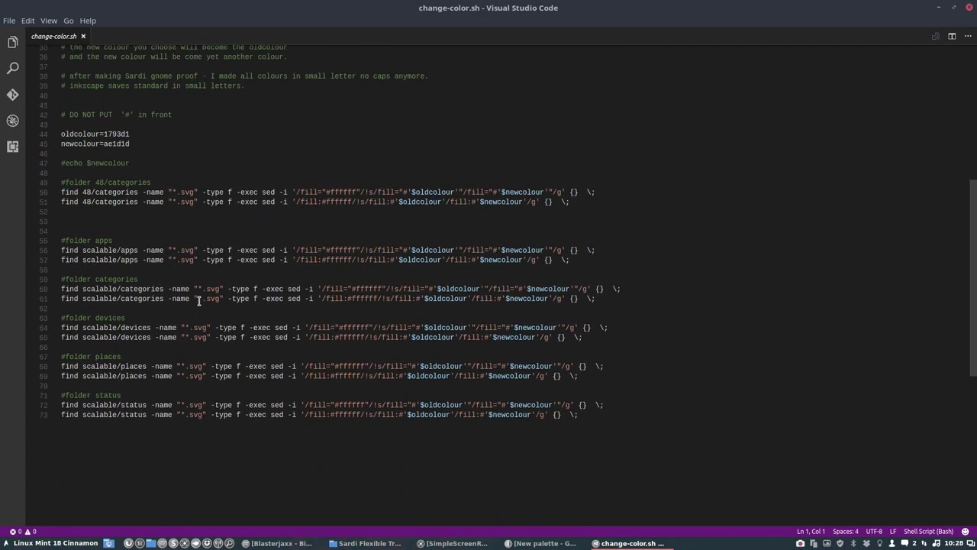
pyautogui.doubleClick(111, 134)
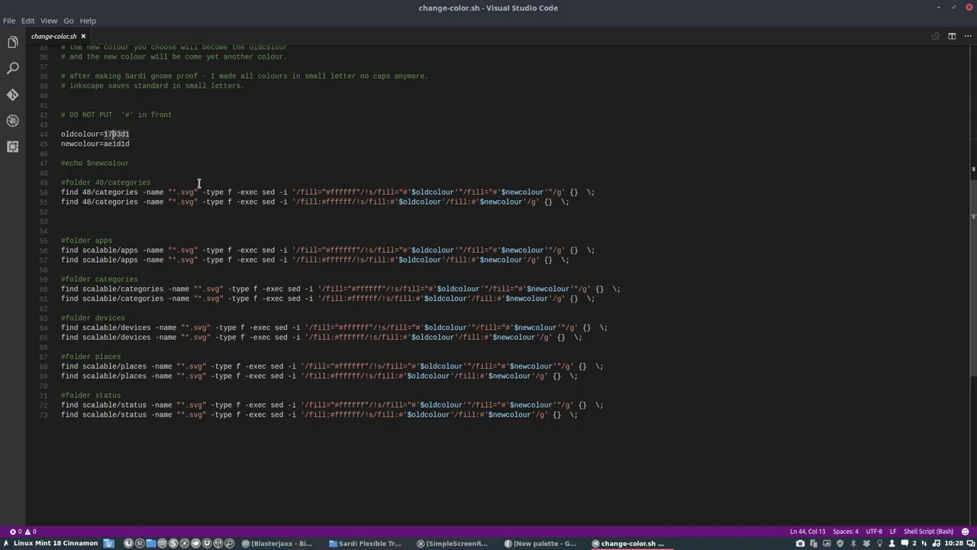
pyautogui.doubleClick(130, 142)
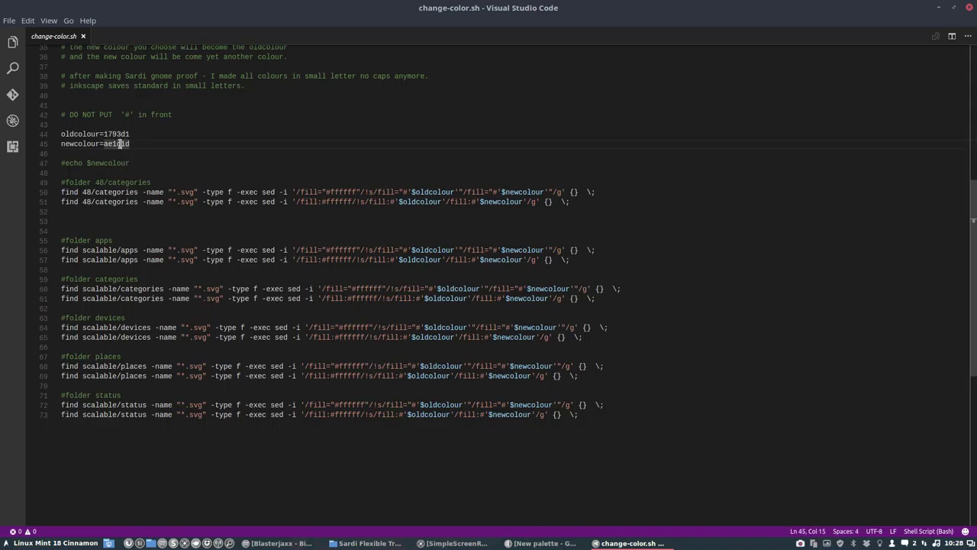
pyautogui.doubleClick(118, 144)
pyautogui.write('#15E7EE')
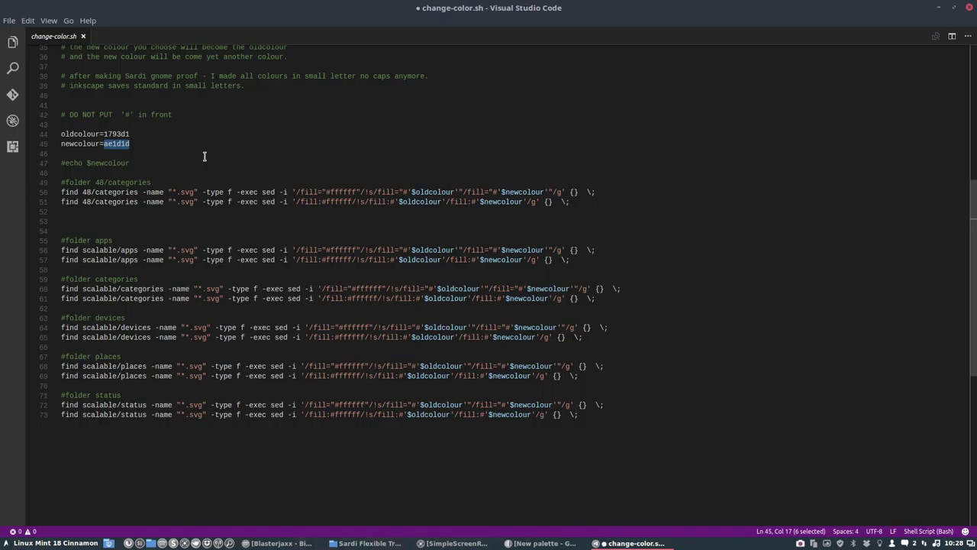
pyautogui.click(104, 143)
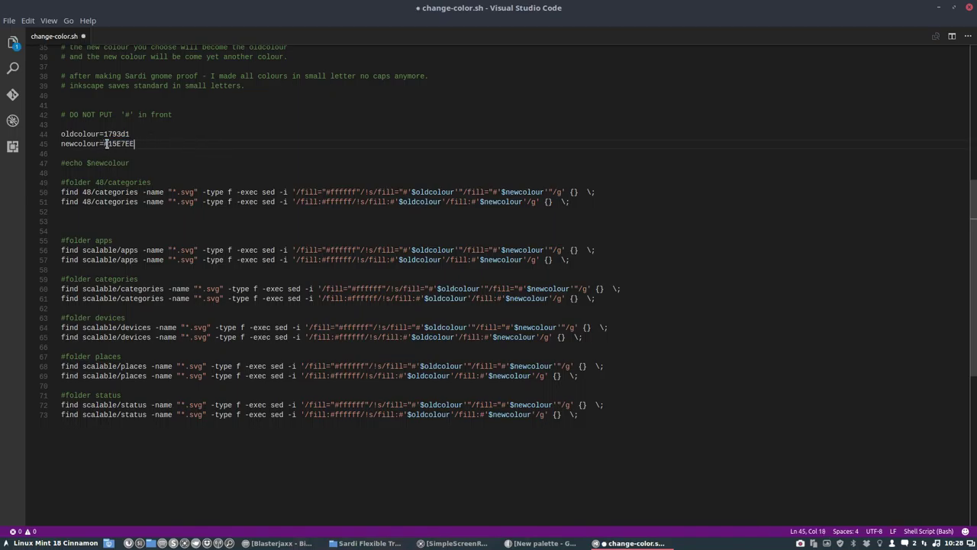
pyautogui.press('Delete')
pyautogui.hotkey('ctrl', 's')
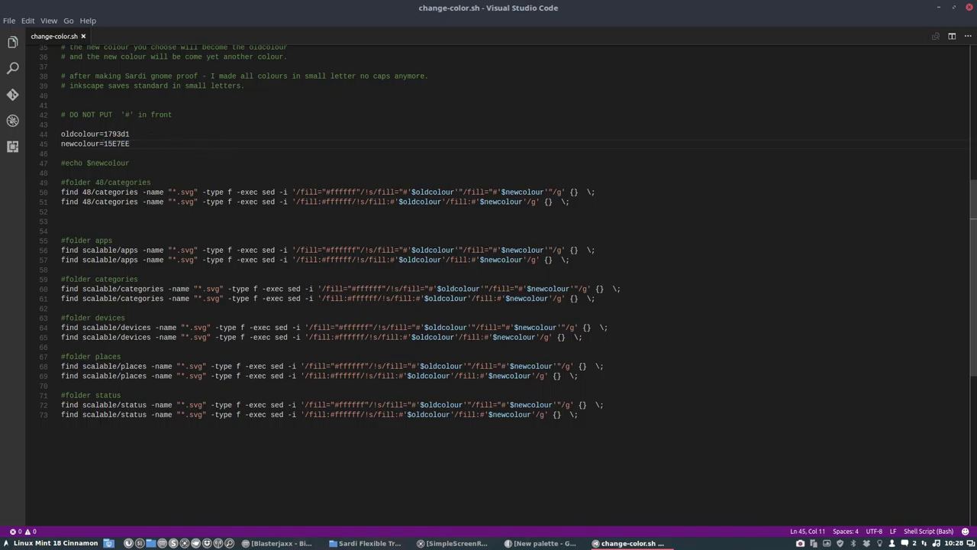
# Close the editor and run change-color.sh in a terminal
pyautogui.click(969, 8)
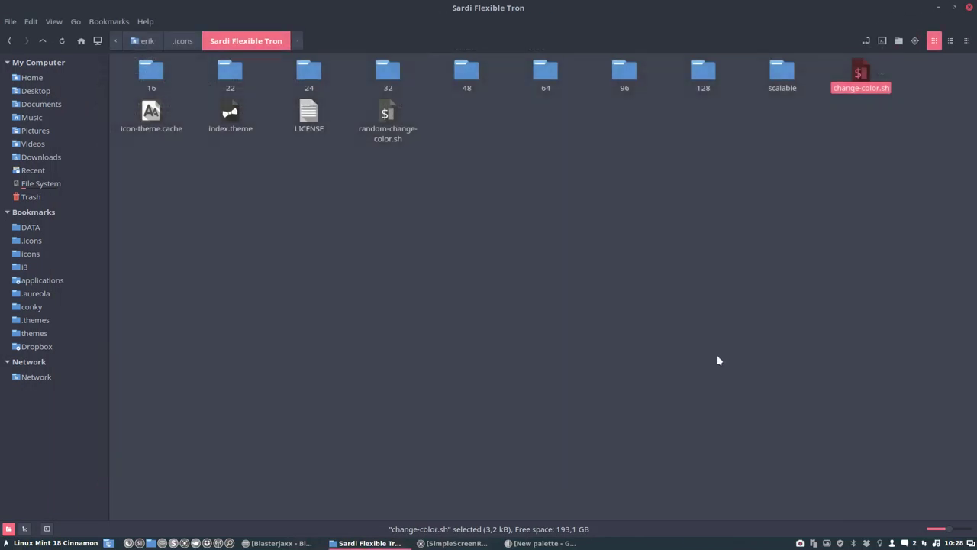
pyautogui.doubleClick(857, 74)
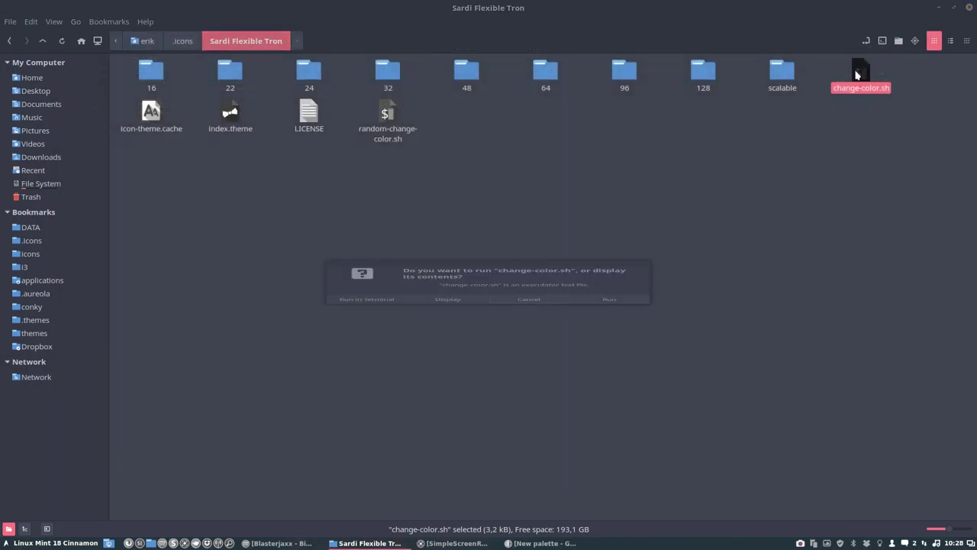
pyautogui.click(373, 319)
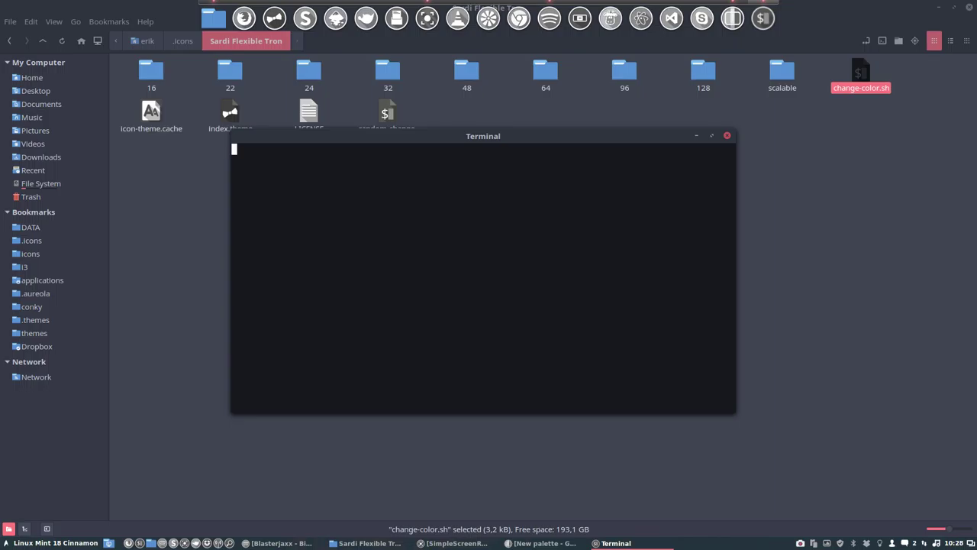
# Open the scalable/apps folder of Sardi Flexible Tron to check the icon colours
pyautogui.click(405, 215)
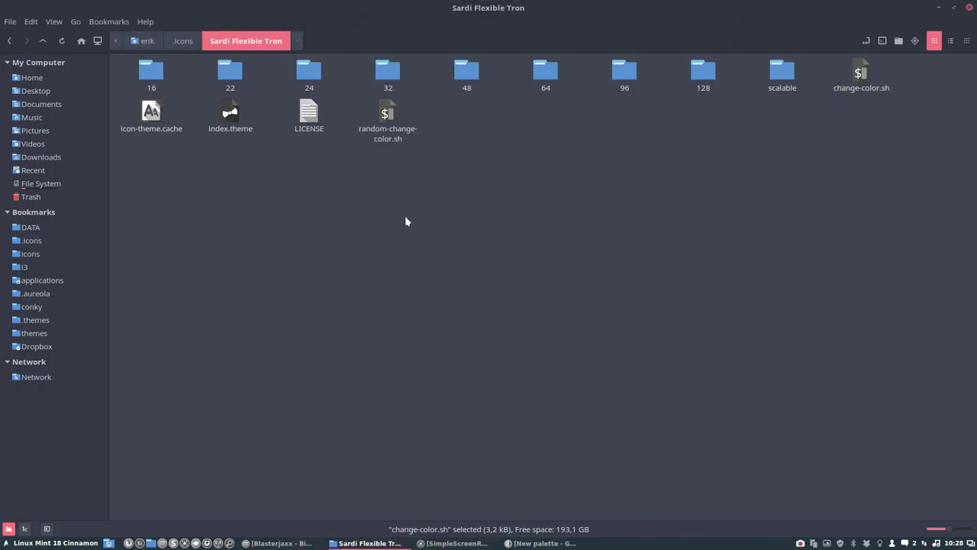
pyautogui.doubleClick(782, 72)
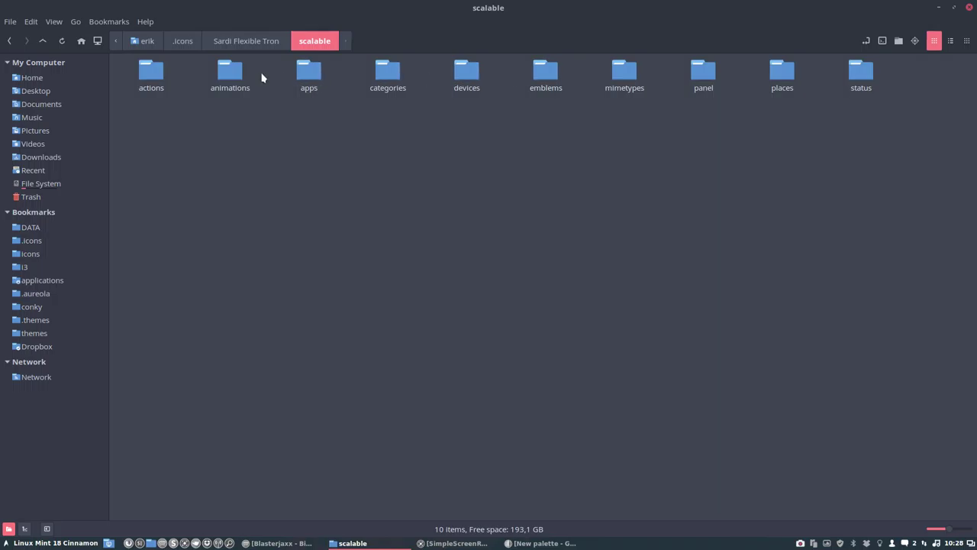
pyautogui.doubleClick(315, 72)
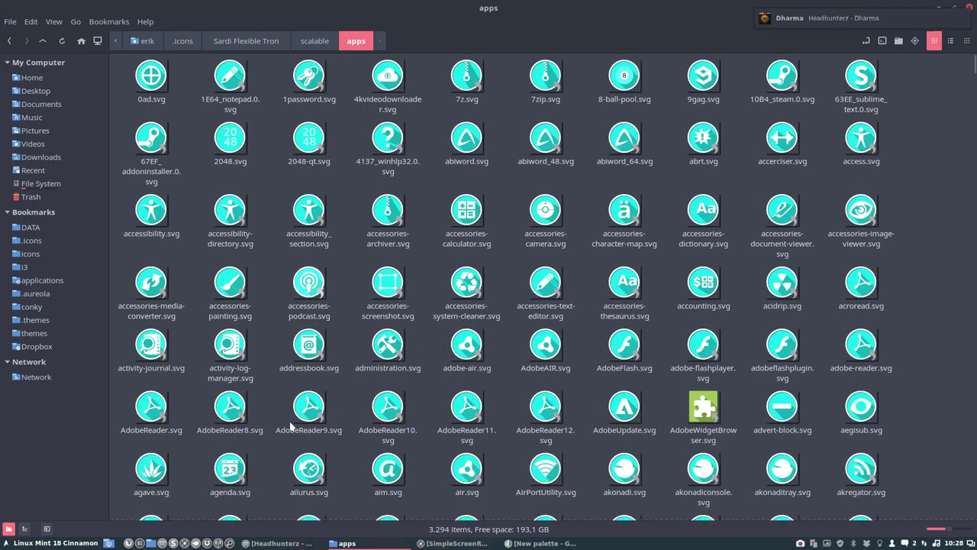
# Set the desktop icon theme to Sardi Flexible Tron in the Themes settings and close them
pyautogui.click(54, 543)
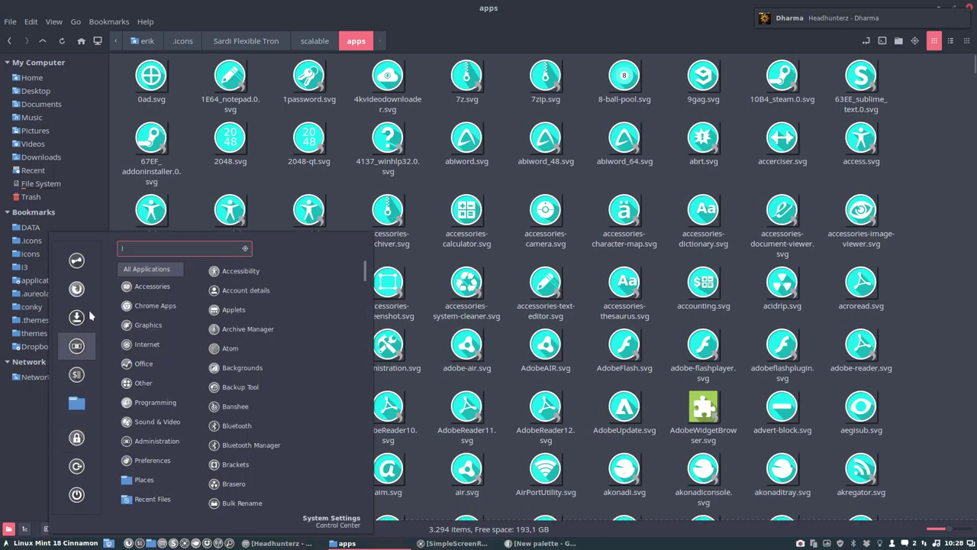
pyautogui.click(79, 264)
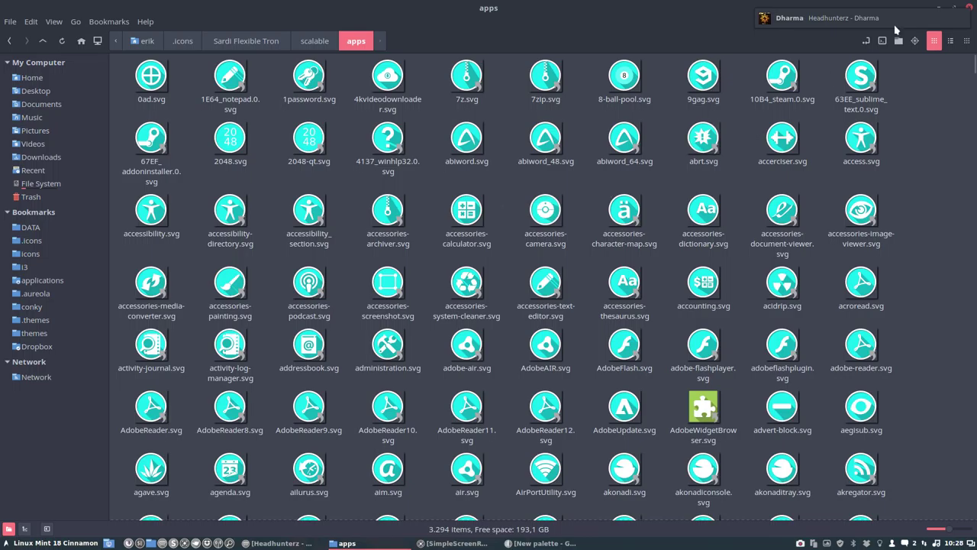
pyautogui.click(939, 9)
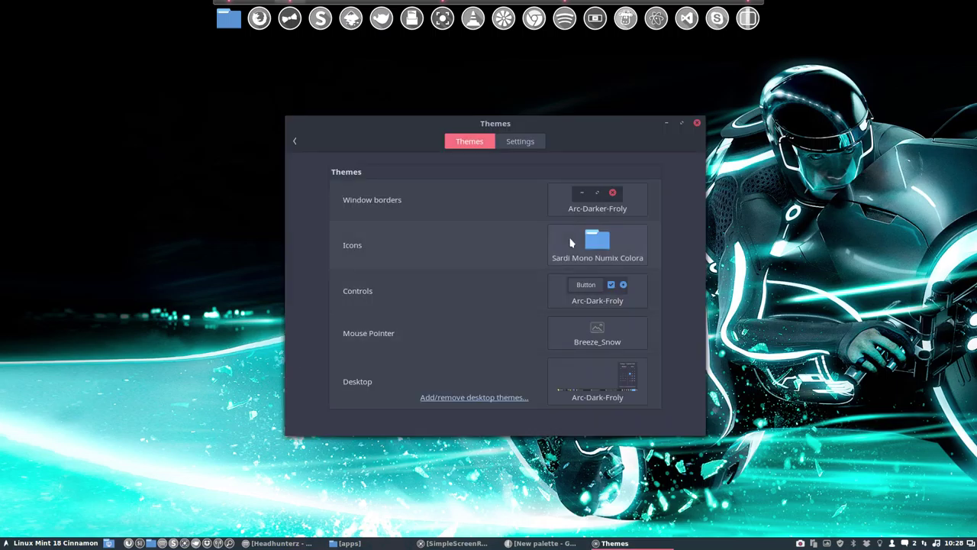
pyautogui.click(583, 238)
pyautogui.scroll(-5, 741, 462)
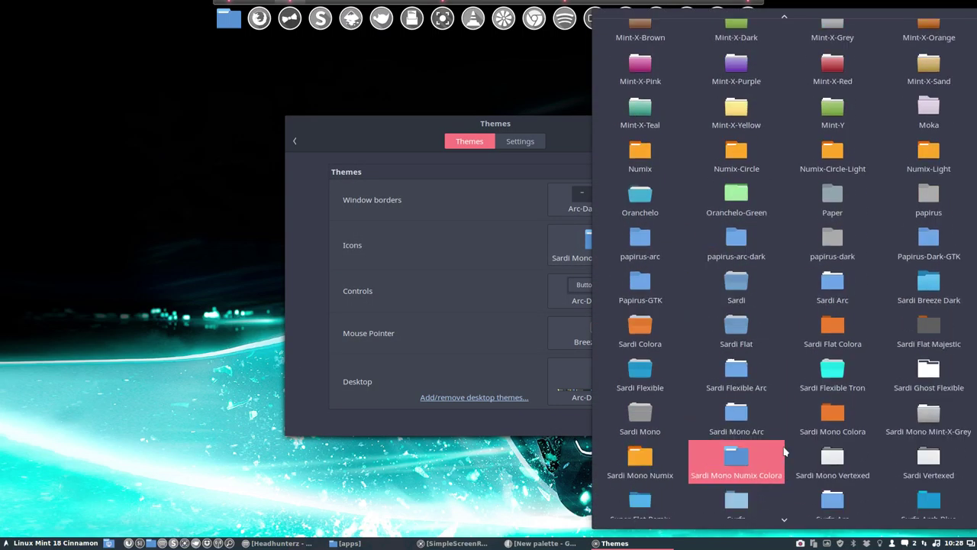
pyautogui.click(846, 372)
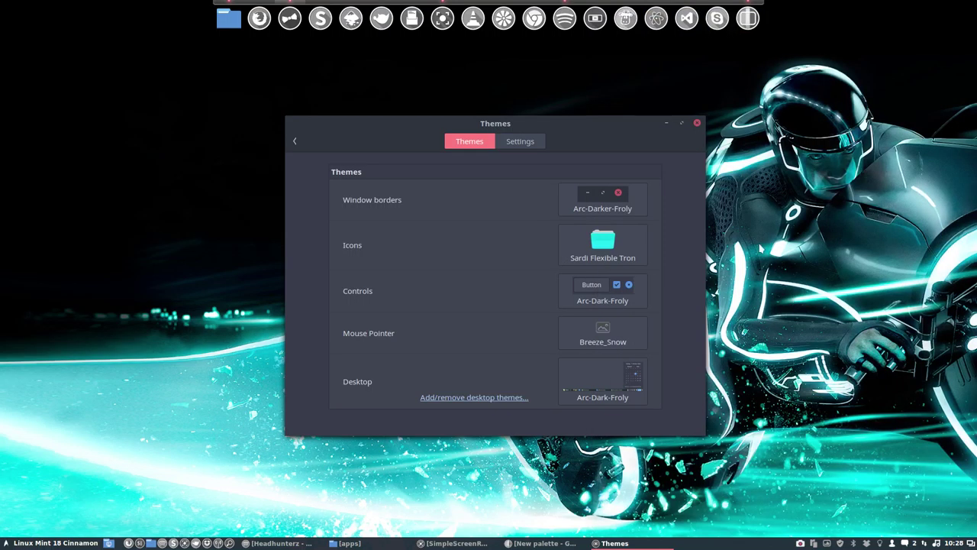
pyautogui.click(697, 124)
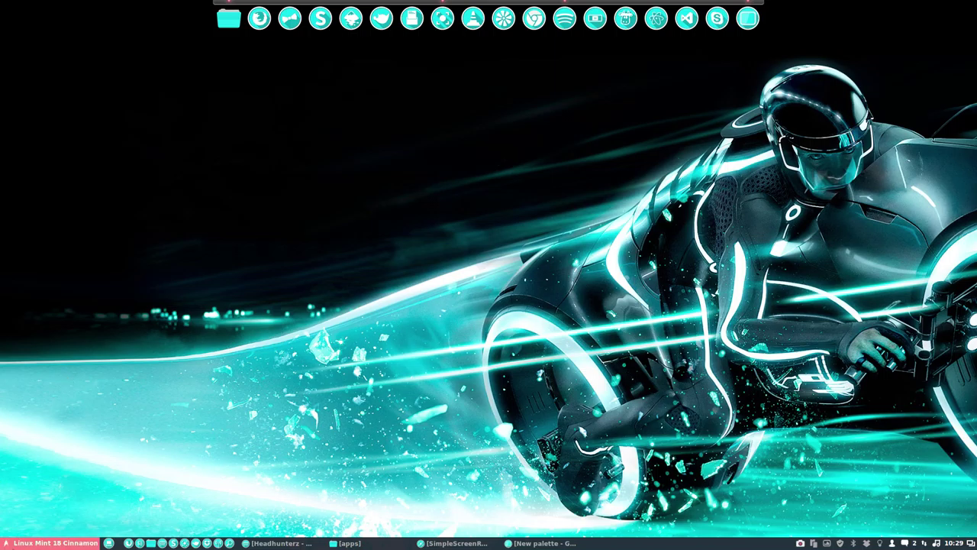
# Open the application menu to check its icons in the new theme, and dismiss it
pyautogui.click(53, 543)
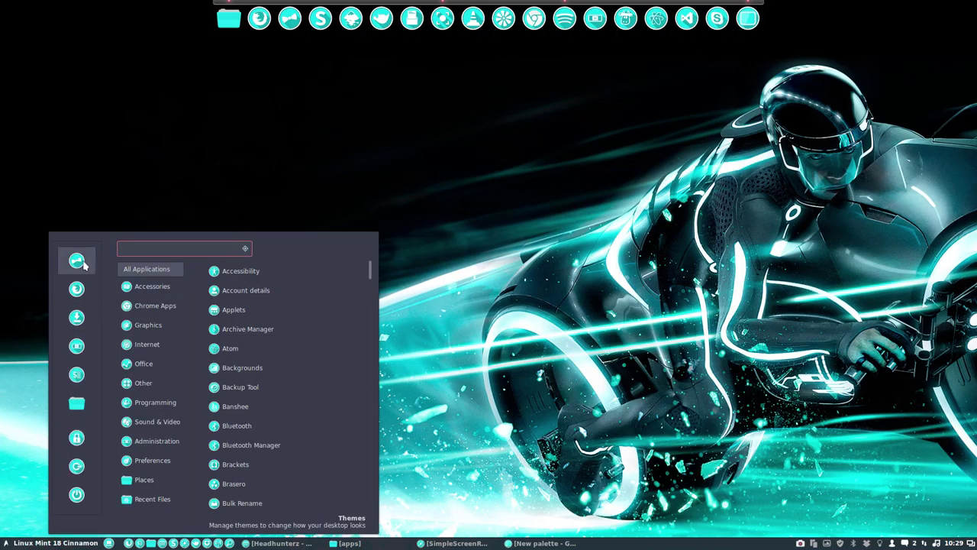
pyautogui.click(484, 231)
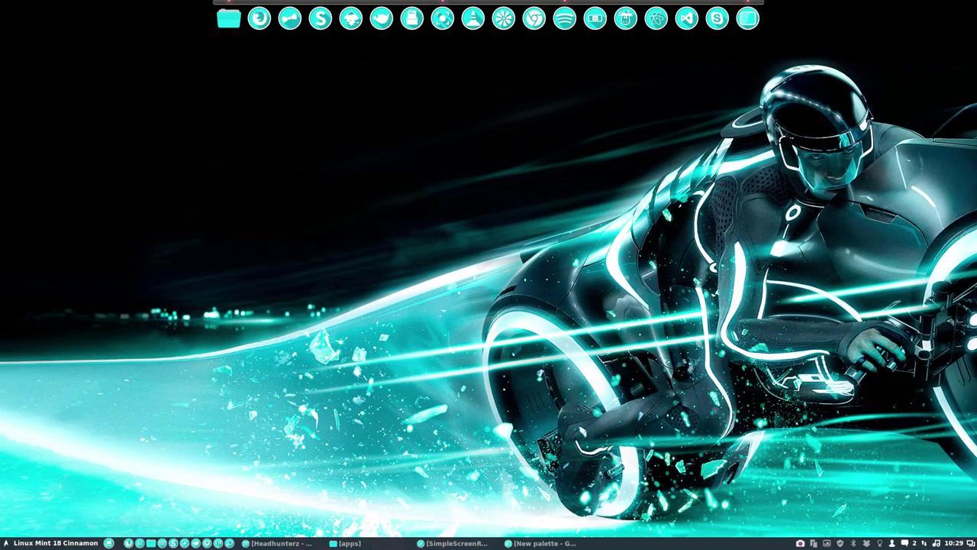
pyautogui.click(580, 200)
pyautogui.click(672, 220)
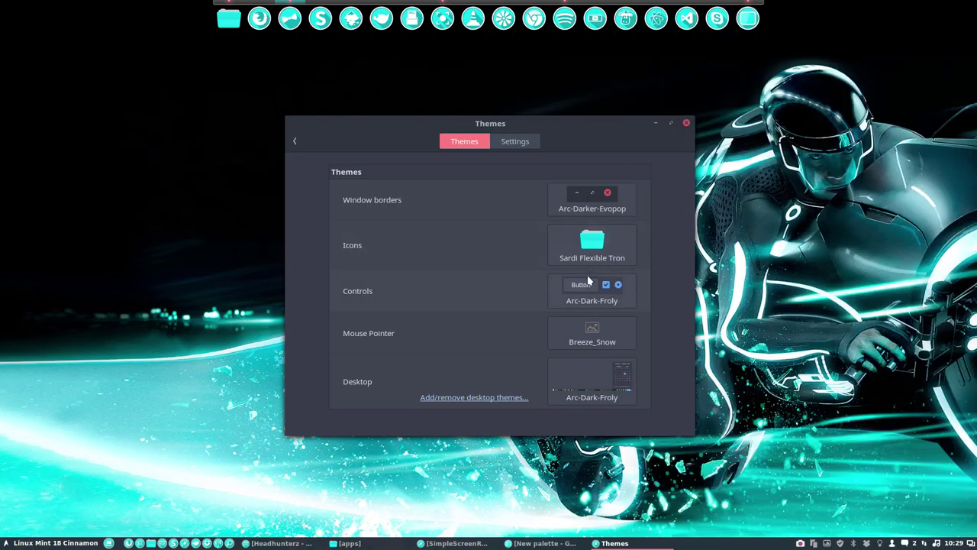
# Try Arc-Dark-Evopop and Arc-Dark-Polo as the controls theme in the Themes settings
pyautogui.click(585, 285)
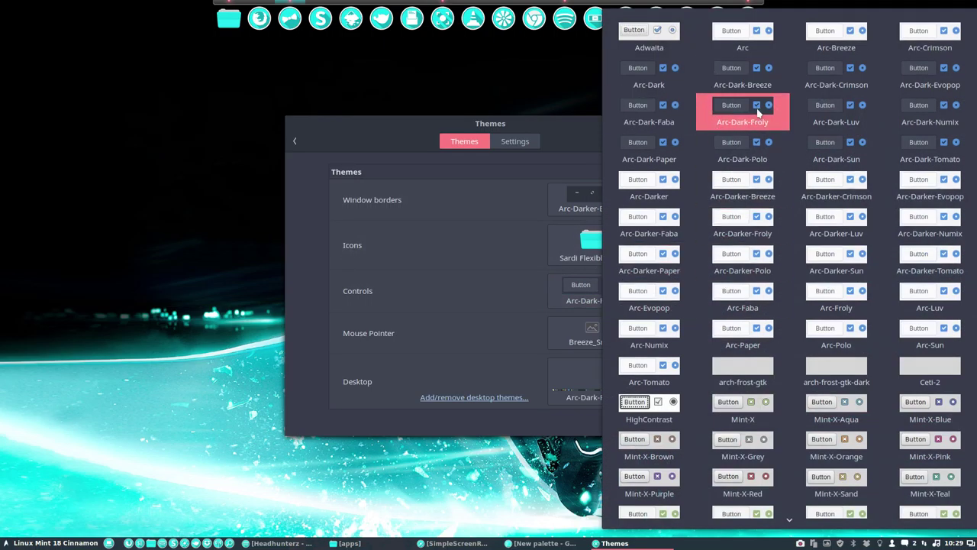
pyautogui.click(920, 74)
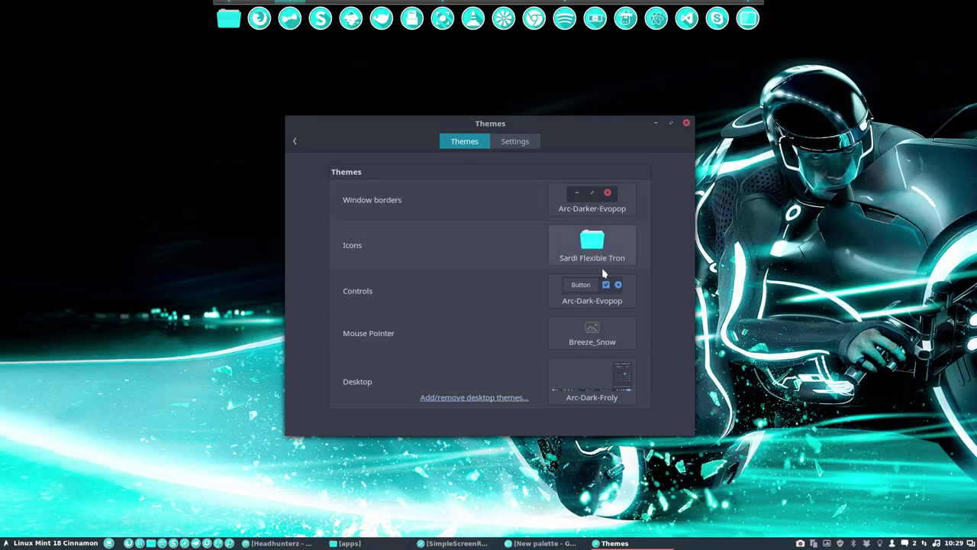
pyautogui.click(619, 287)
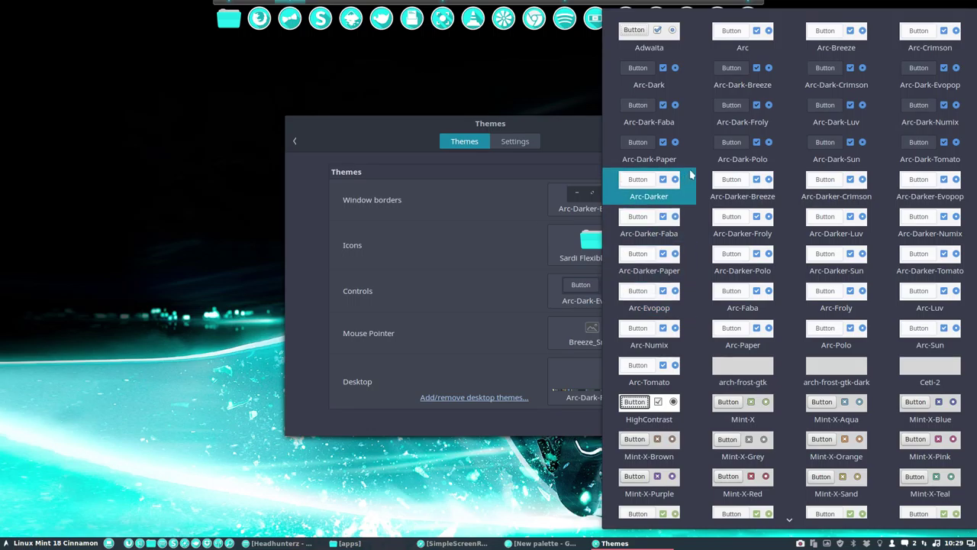
pyautogui.click(741, 160)
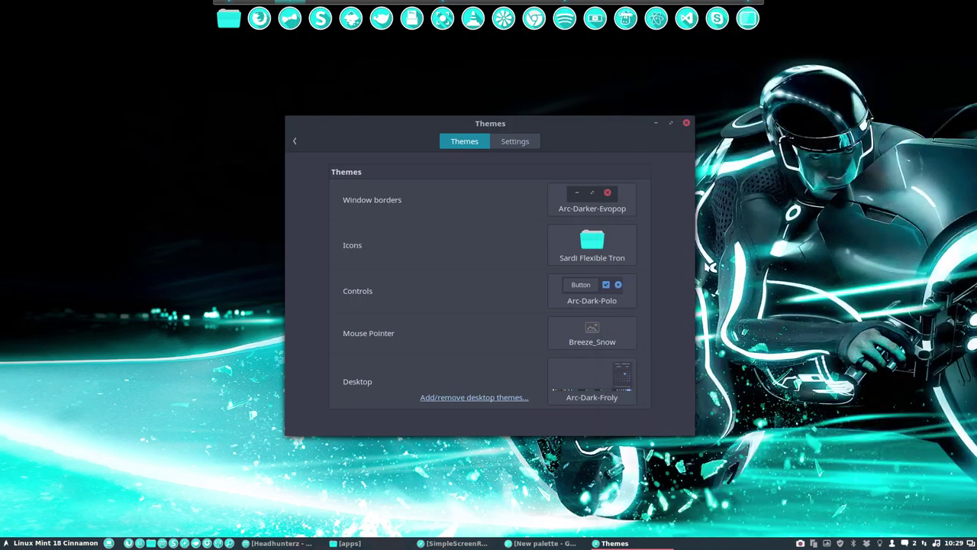
pyautogui.click(604, 285)
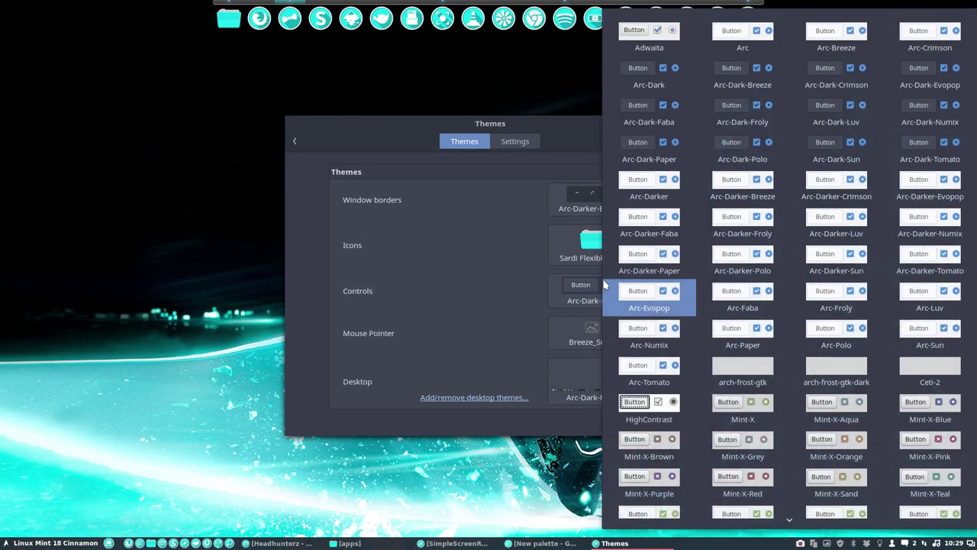
pyautogui.click(745, 151)
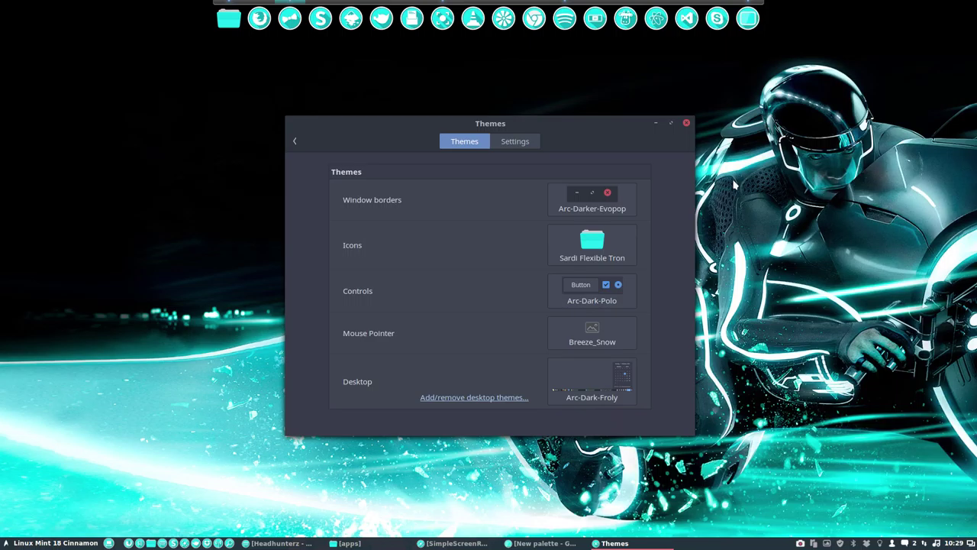
# Set the controls, window borders and desktop themes all to Arc-Dark-Luv and close the Themes settings
pyautogui.click(592, 290)
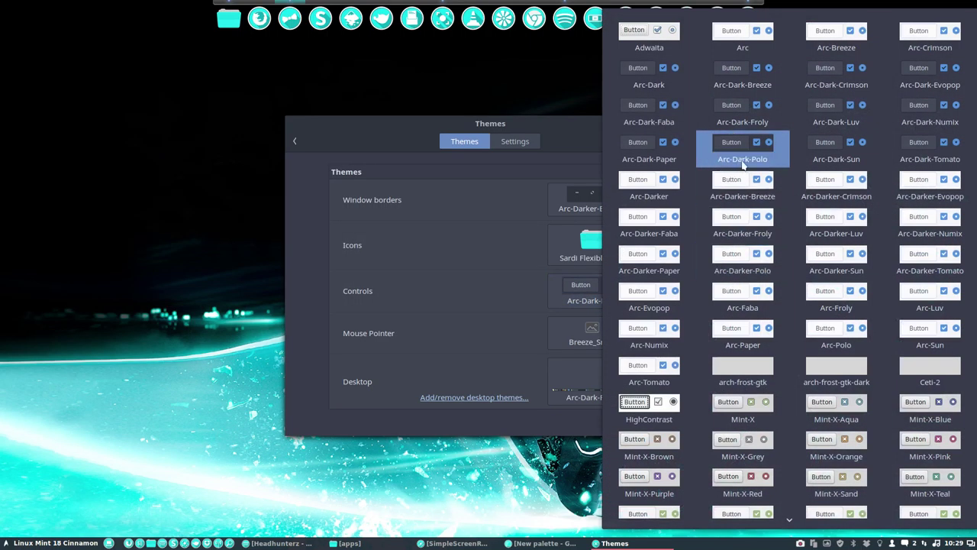
pyautogui.click(841, 116)
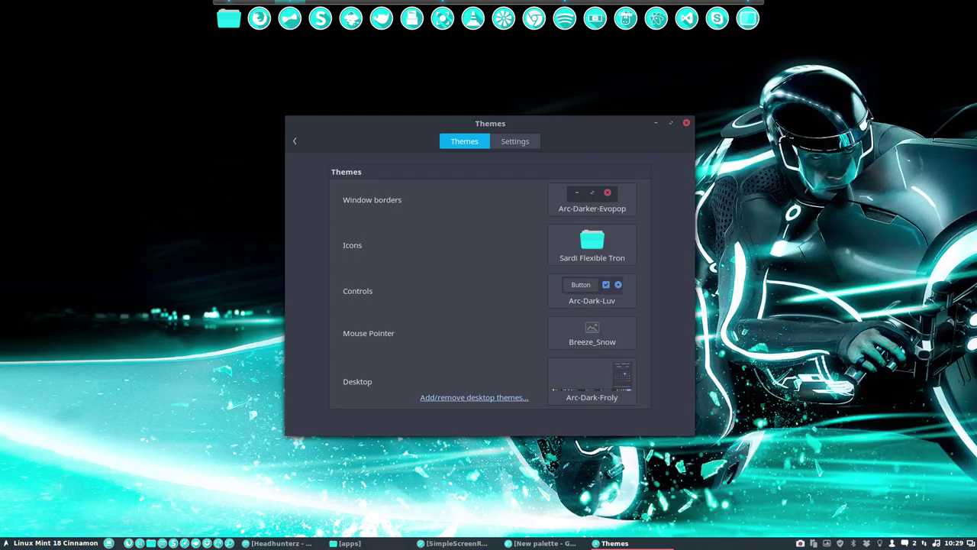
pyautogui.click(611, 195)
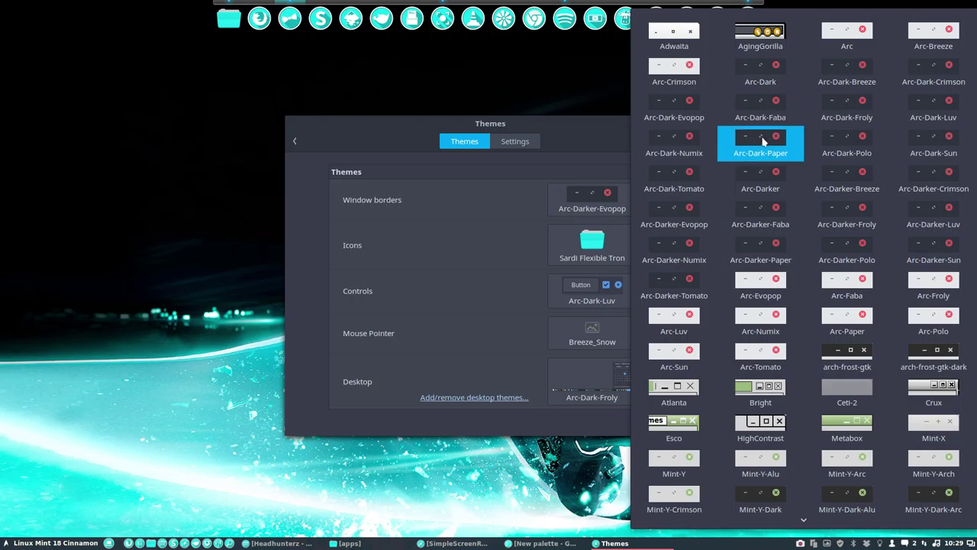
pyautogui.click(934, 115)
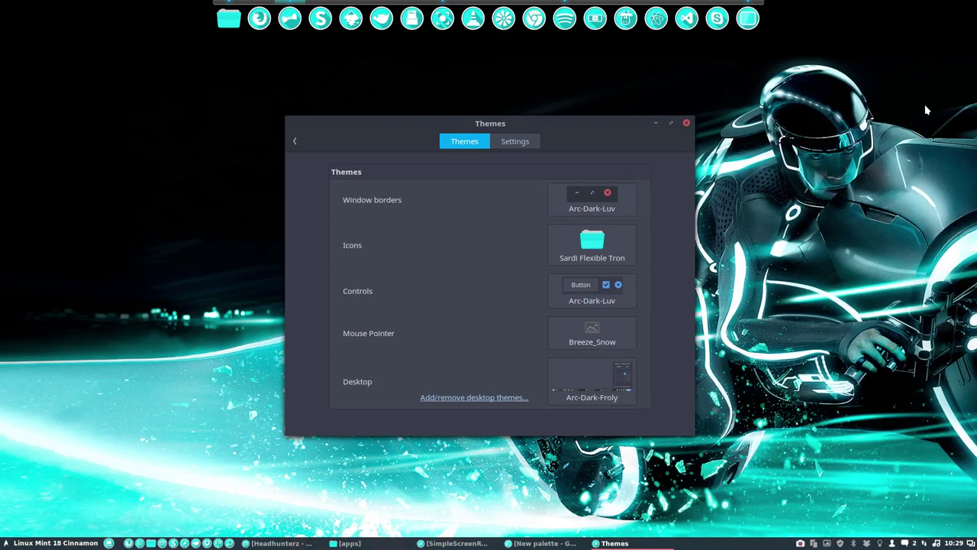
pyautogui.click(603, 380)
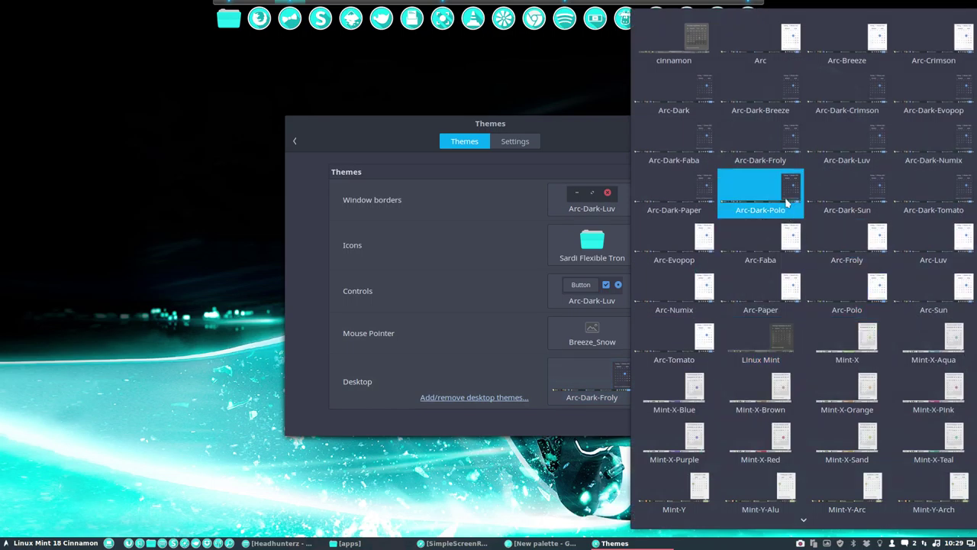
pyautogui.click(843, 145)
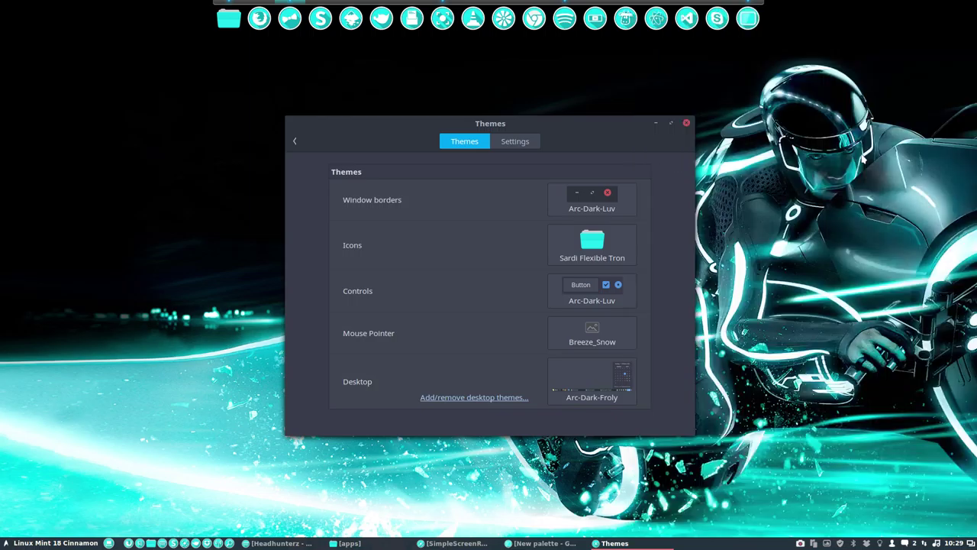
pyautogui.click(686, 122)
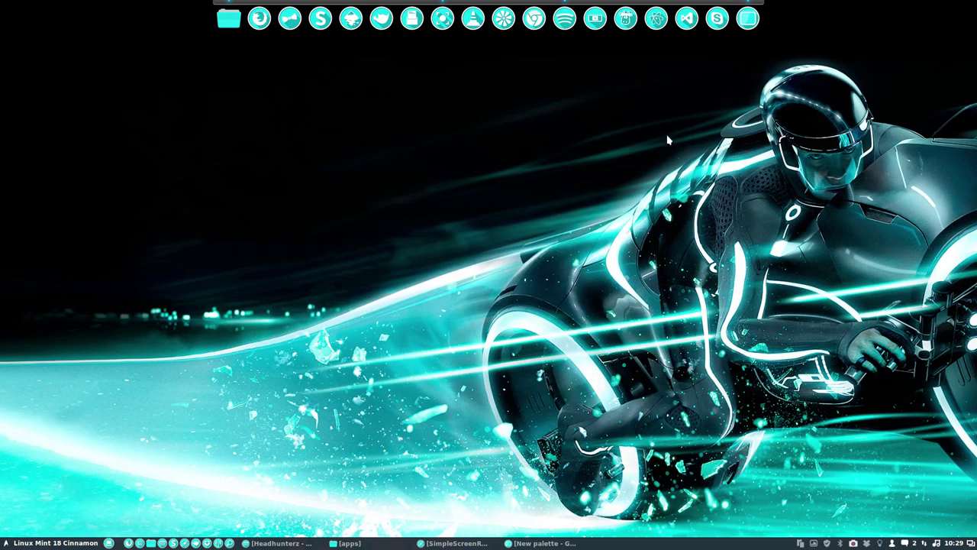
# Open the home folder in the file manager and restore its maximised window to a smaller floating one over the wallpaper
pyautogui.click(151, 543)
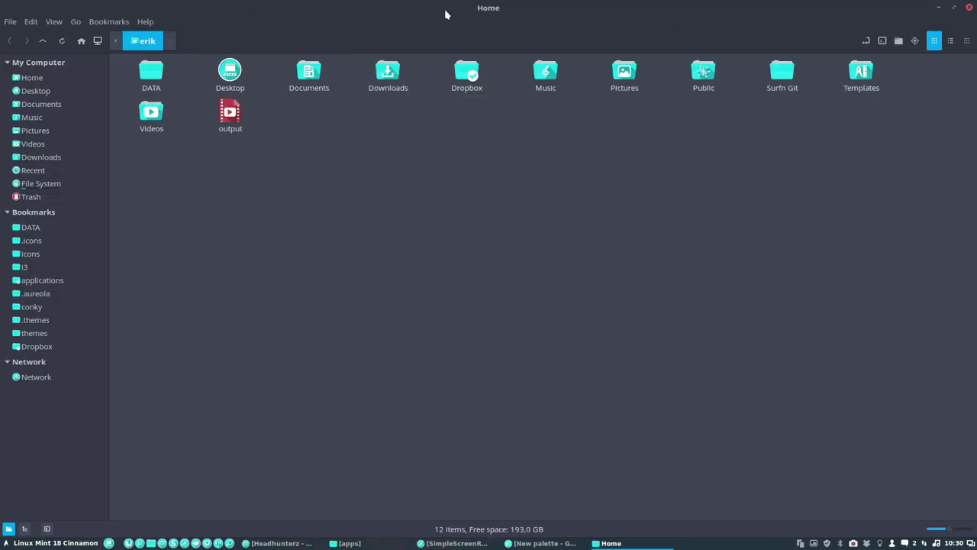
pyautogui.moveTo(455, 10); pyautogui.dragTo(305, 79)
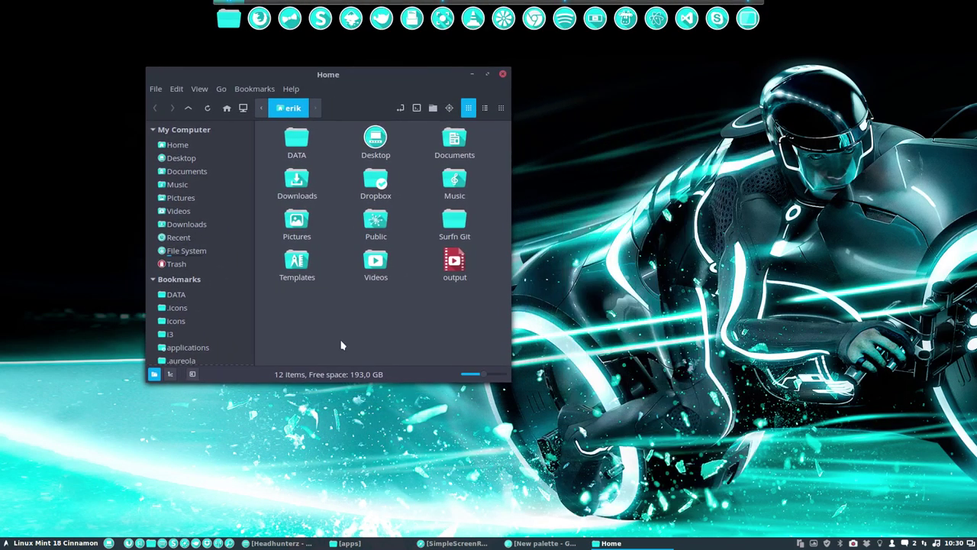
pyautogui.click(619, 254)
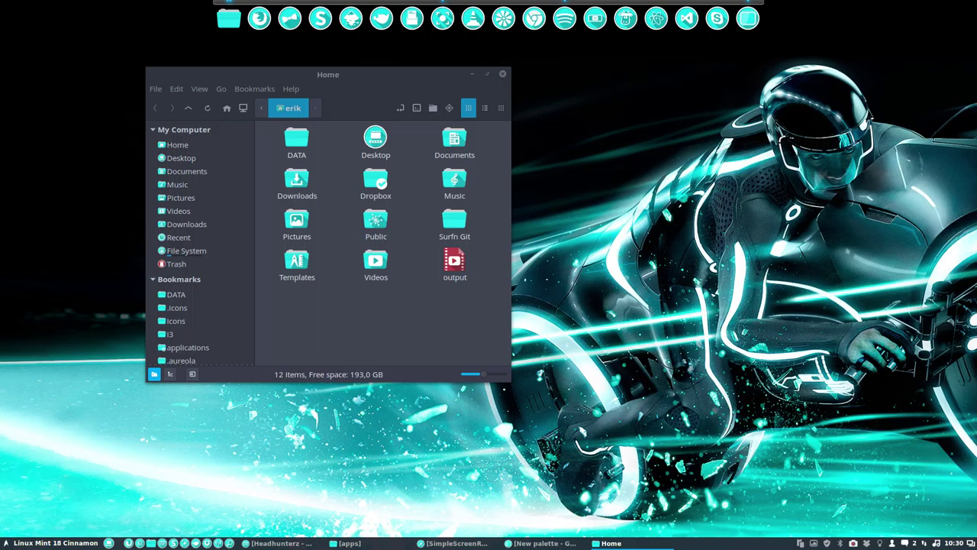
# Open a terminal and run screenfetch
pyautogui.hotkey('ctrl', 'alt', 't')
pyautogui.write('s')
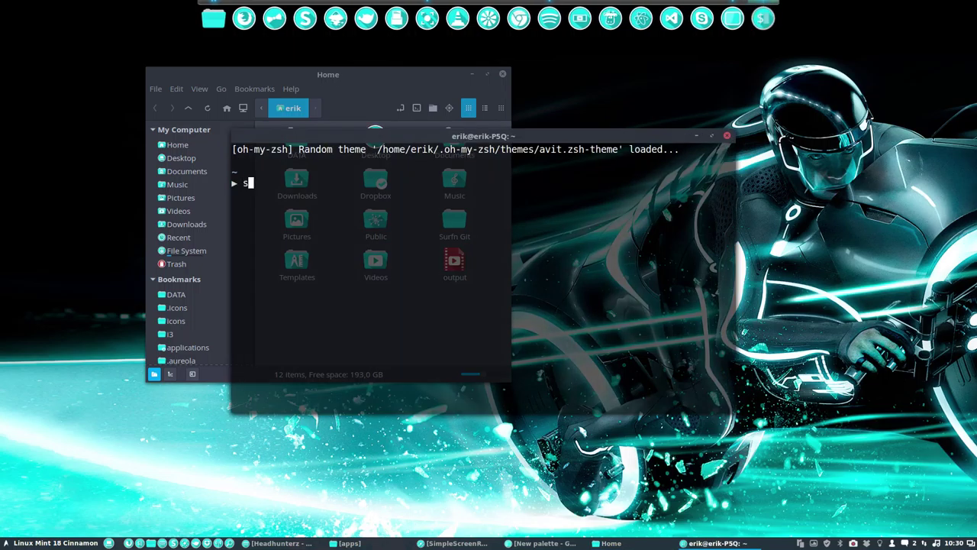
pyautogui.write('creenfetch')
pyautogui.press('Return')
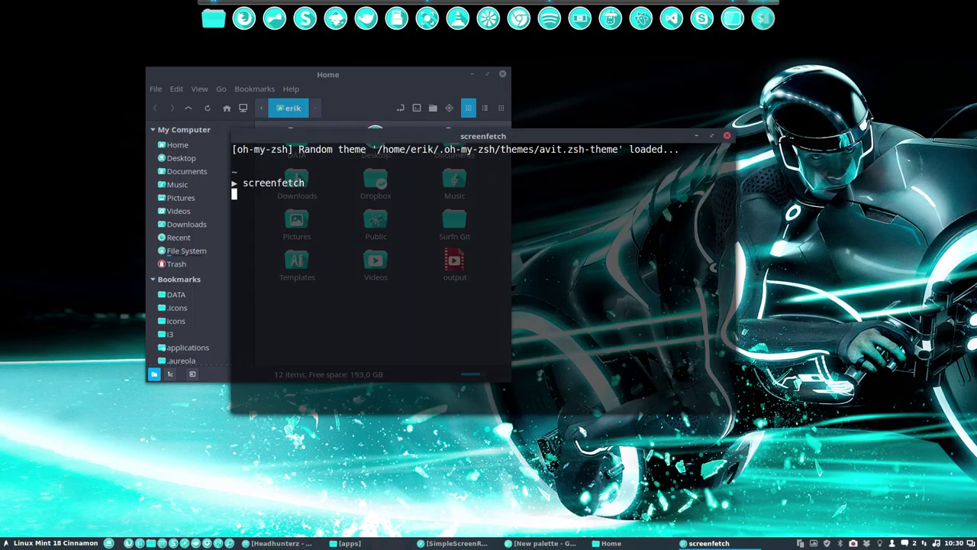